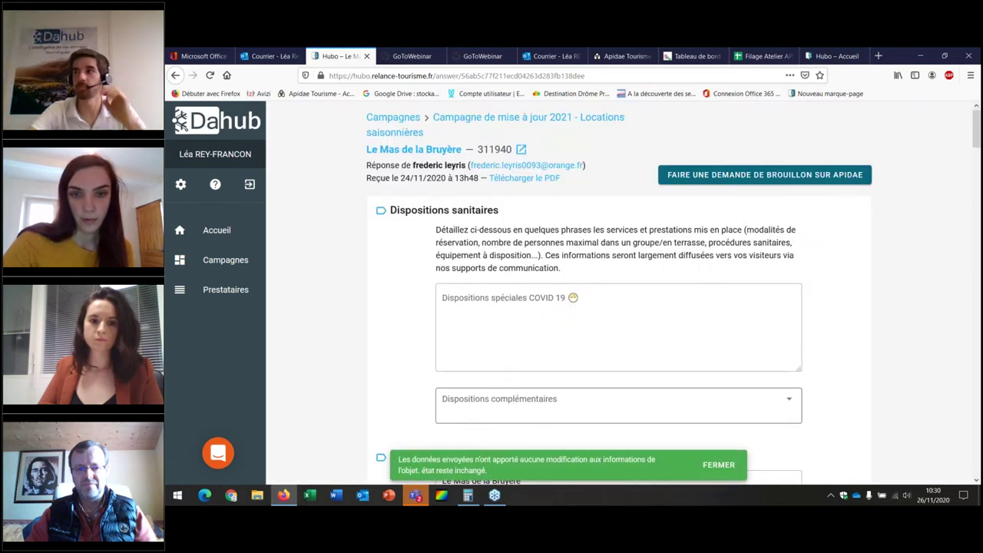
# Dismiss the notification, return to the Hubo home page and open the unprocessed response from Auberge du Domaine Guiton.
pyautogui.click(702, 467)
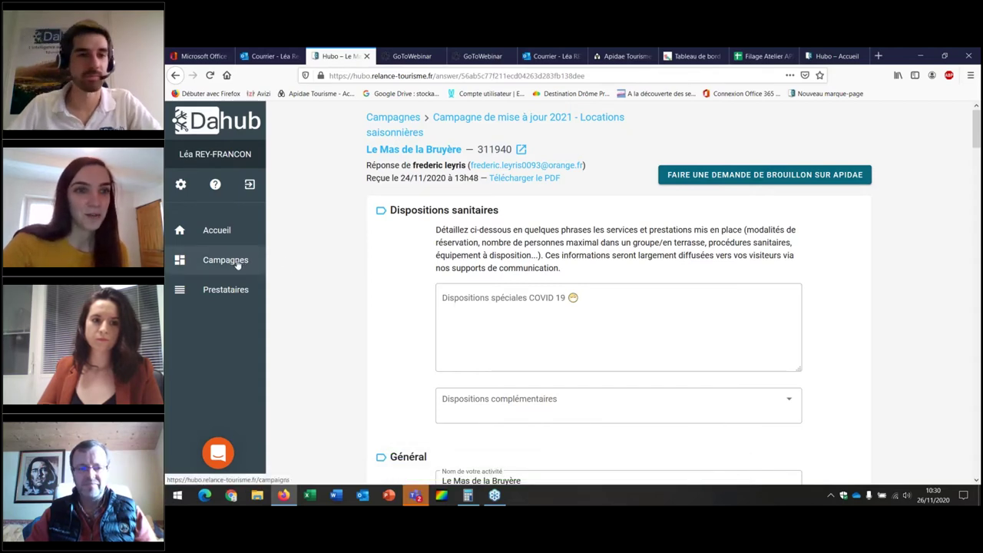
pyautogui.click(231, 235)
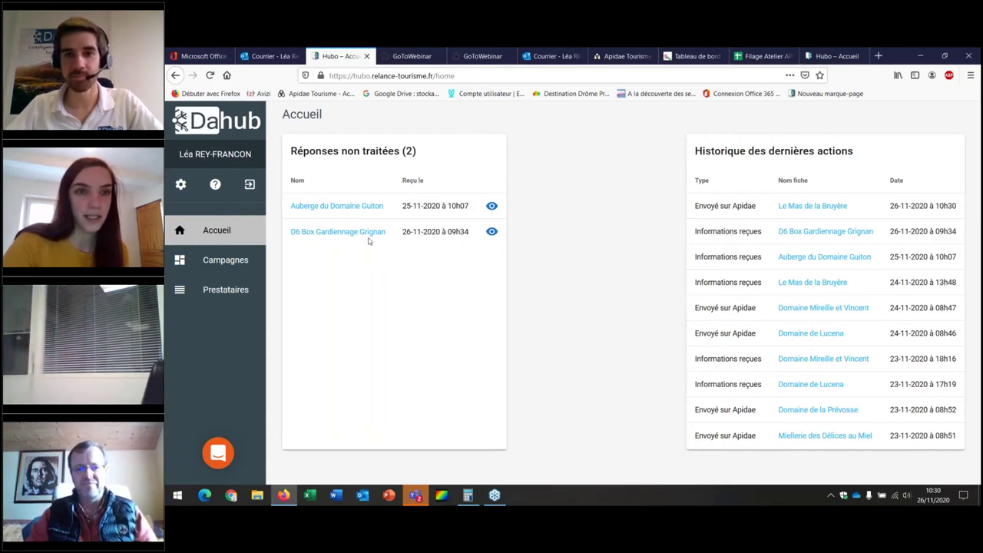
pyautogui.click(492, 206)
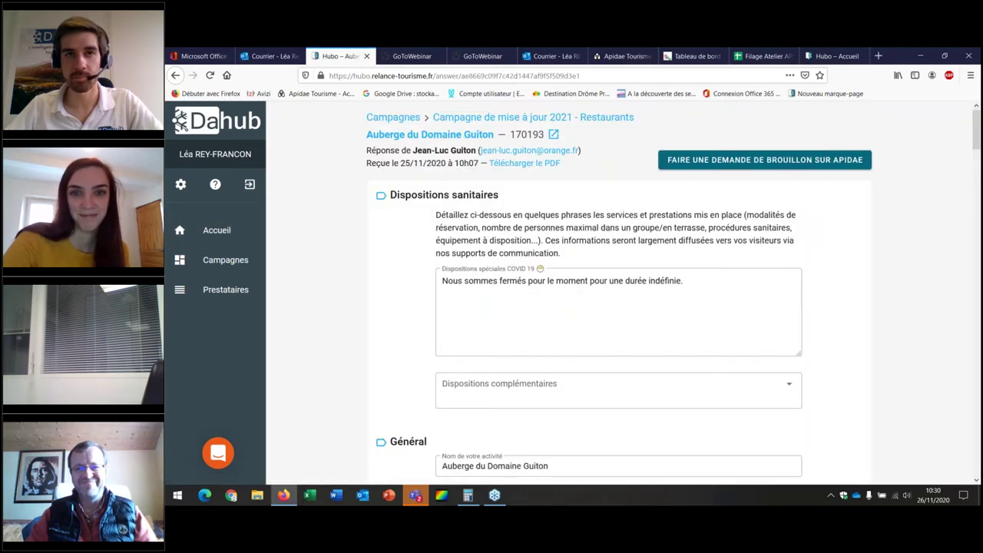
# Review the Auberge du Domaine Guiton response and submit it as a draft request to Apidae.
pyautogui.scroll(-3, 637, 300)
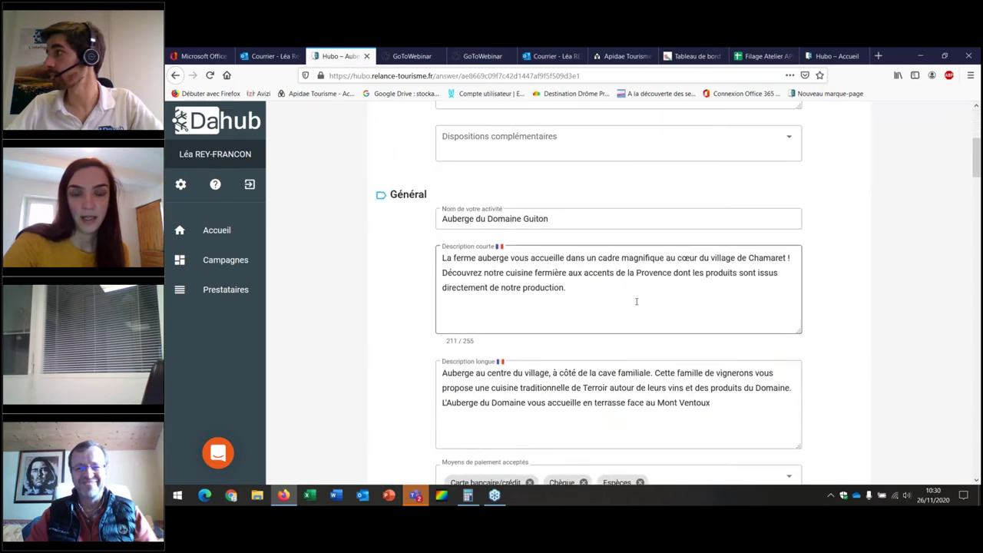
pyautogui.scroll(3, 625, 299)
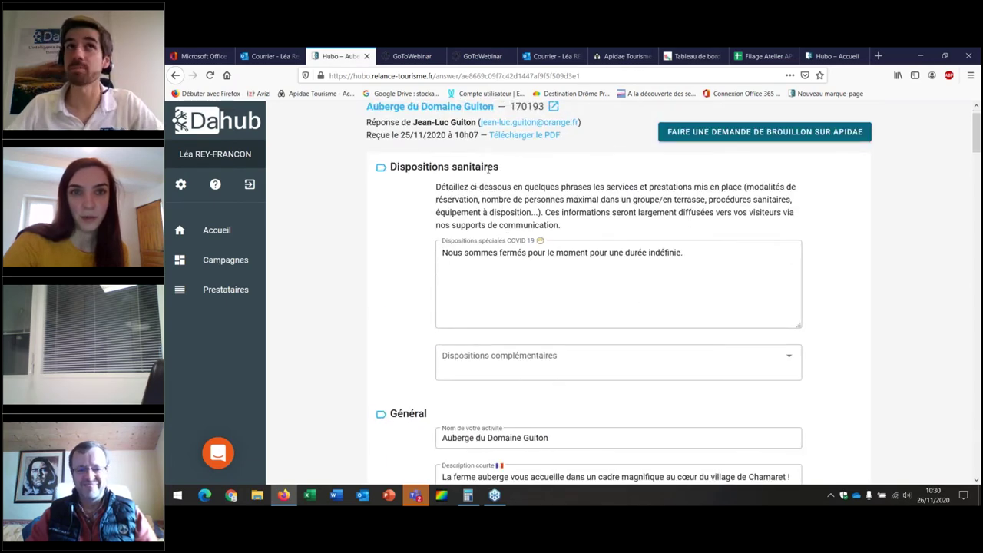
pyautogui.scroll(-3, 822, 370)
pyautogui.scroll(4, 812, 384)
pyautogui.click(787, 161)
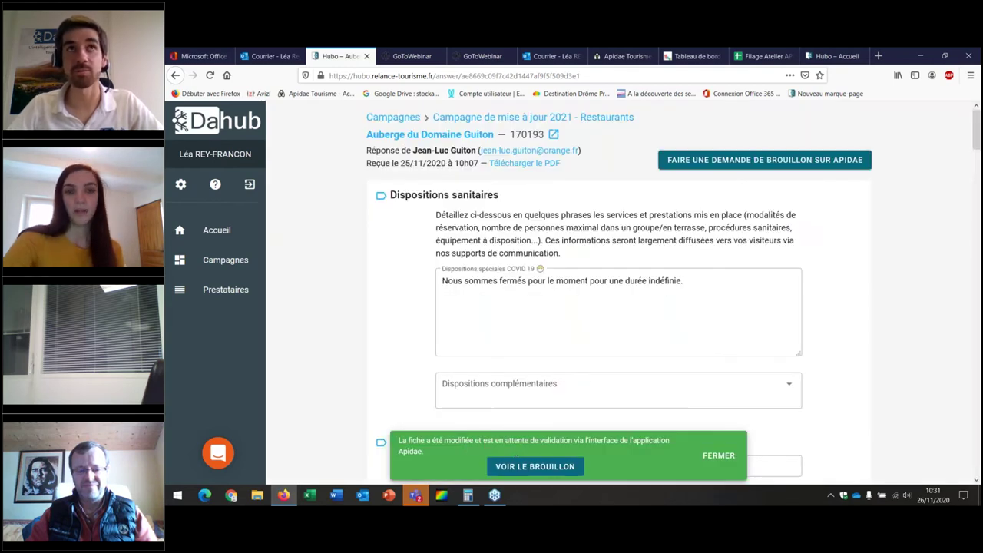
# Open the created draft in Apidae and examine the proposed changes to its Présentation and Capacités information.
pyautogui.click(562, 462)
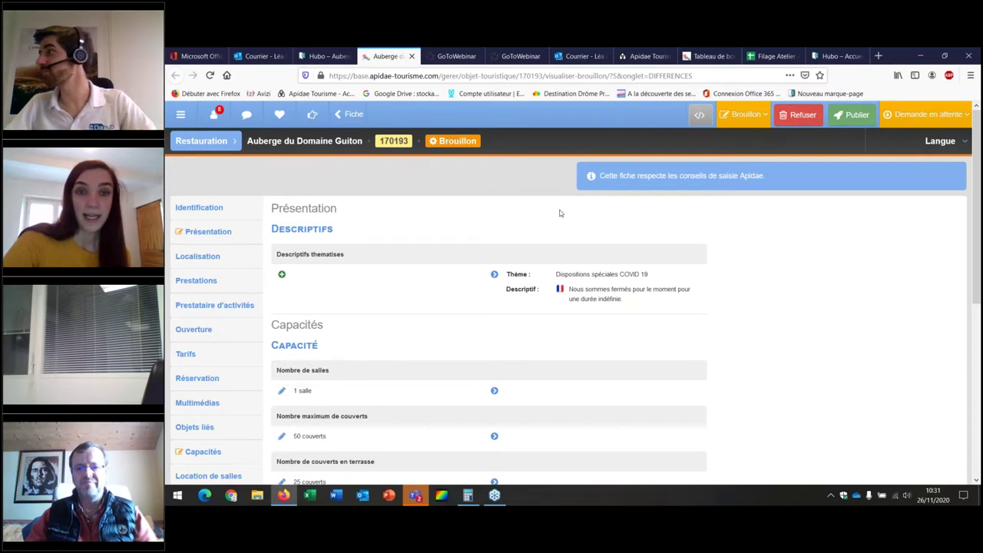
pyautogui.scroll(-2, 559, 213)
pyautogui.scroll(2, 478, 244)
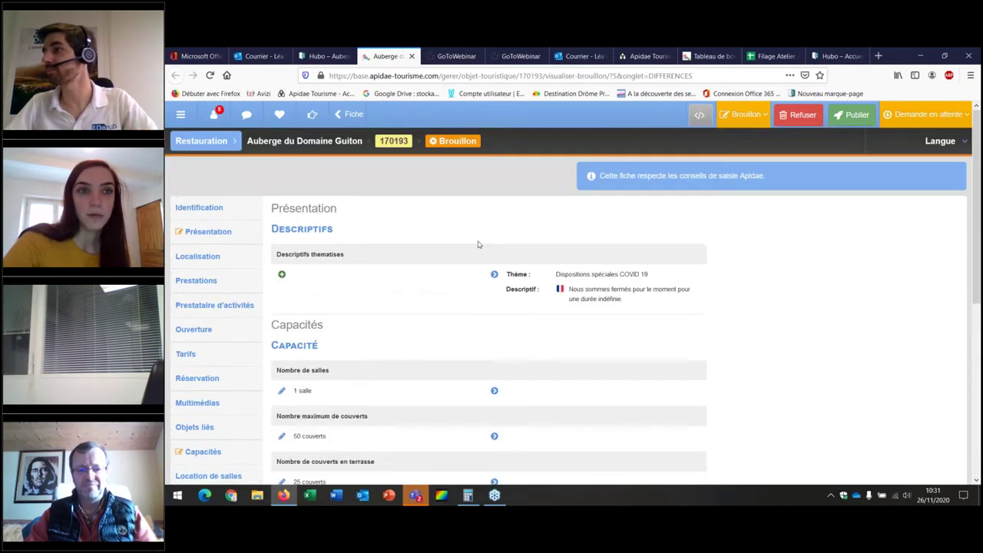
pyautogui.scroll(-1, 478, 244)
pyautogui.scroll(2, 422, 254)
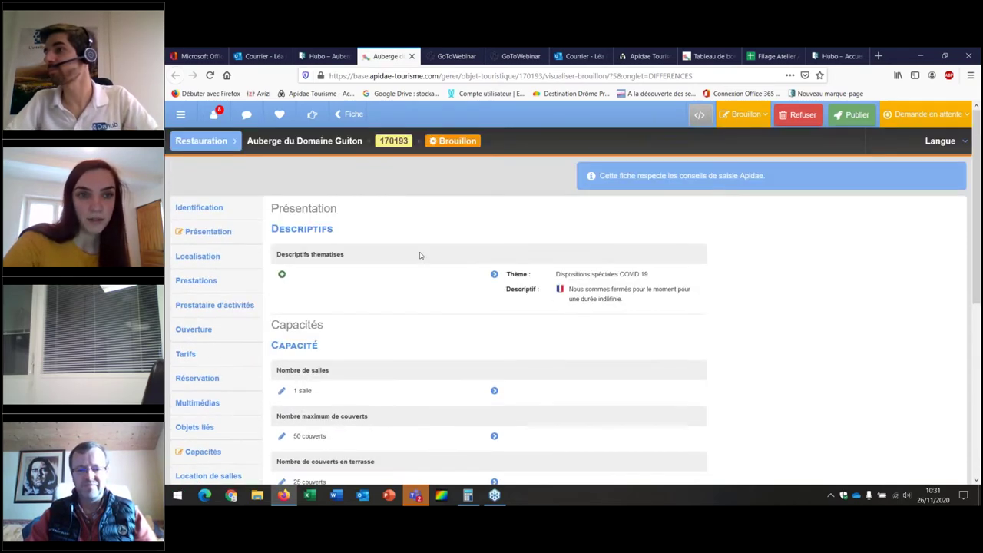
pyautogui.scroll(-2, 420, 255)
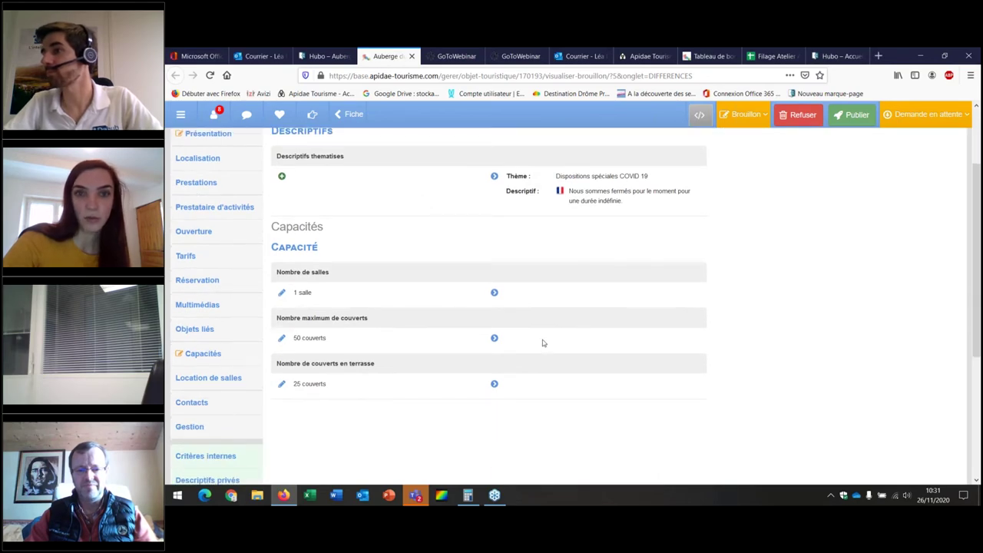
pyautogui.scroll(2, 542, 340)
# Open the pending proposal for modification and display its Présentation section.
pyautogui.click(913, 117)
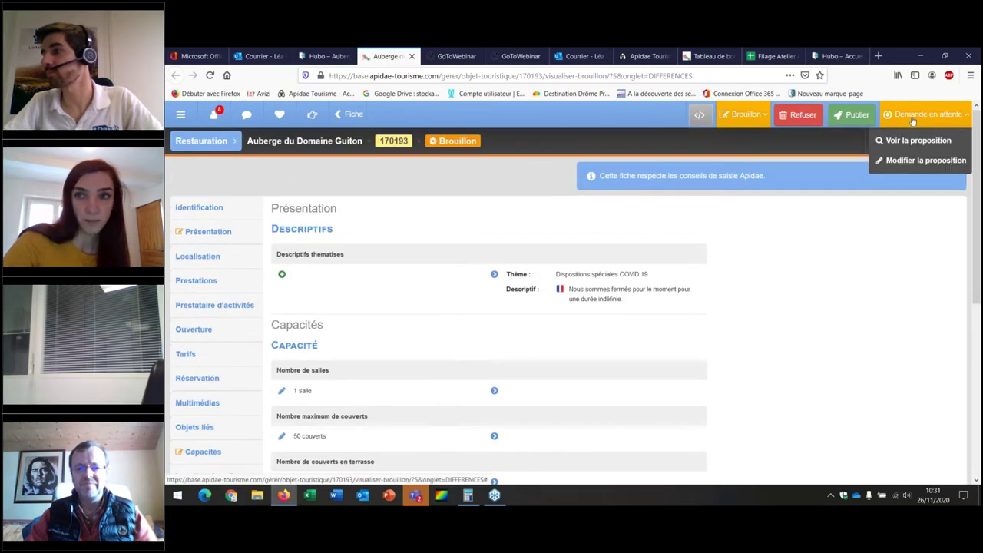
pyautogui.click(916, 161)
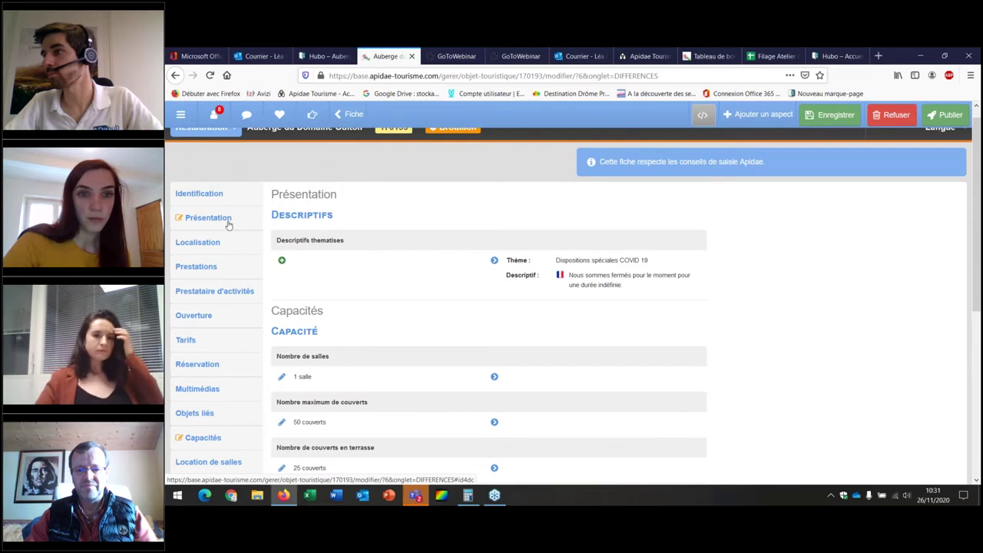
pyautogui.click(228, 221)
pyautogui.scroll(-2, 228, 238)
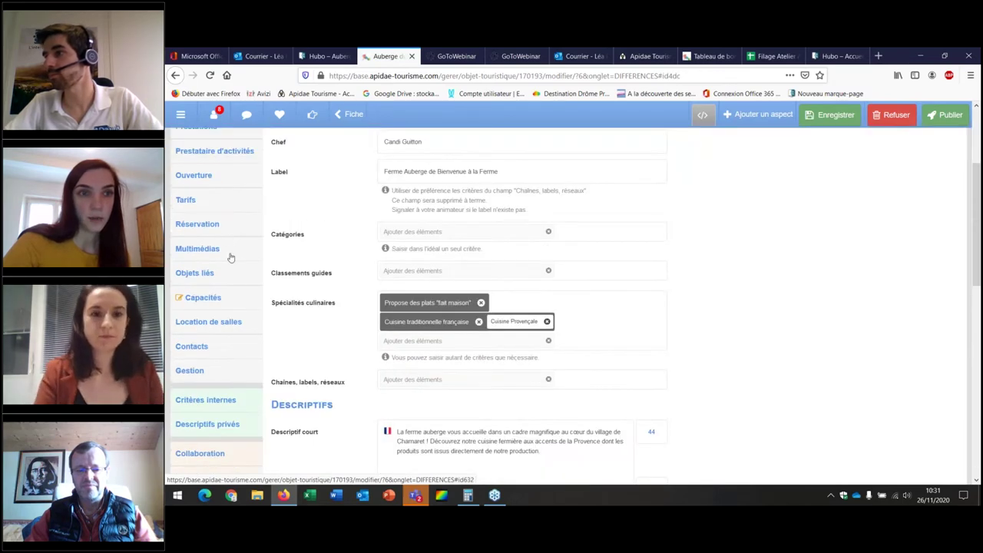
# Examine the illustrations listed in the draft's Multimédias section.
pyautogui.click(230, 256)
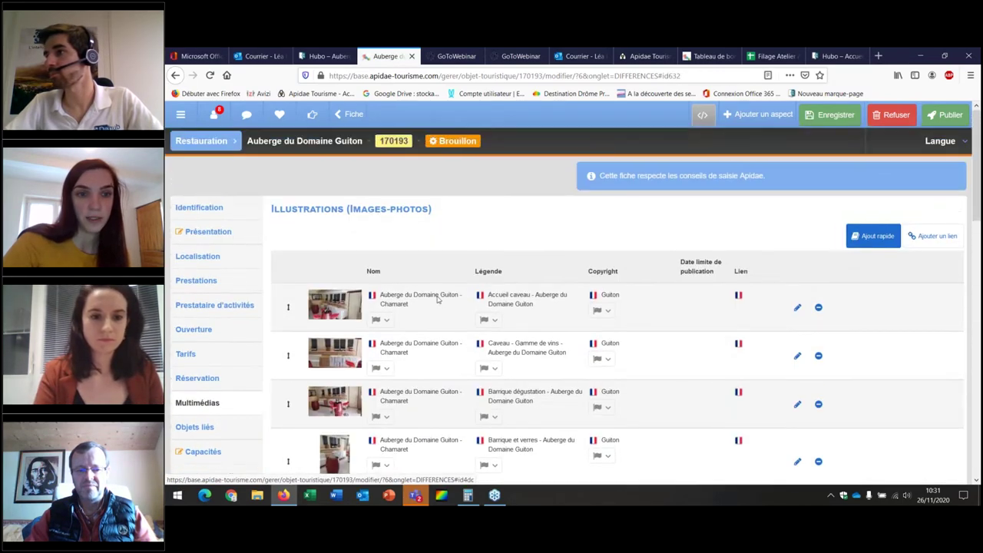
pyautogui.scroll(-2, 336, 354)
pyautogui.scroll(-3, 353, 370)
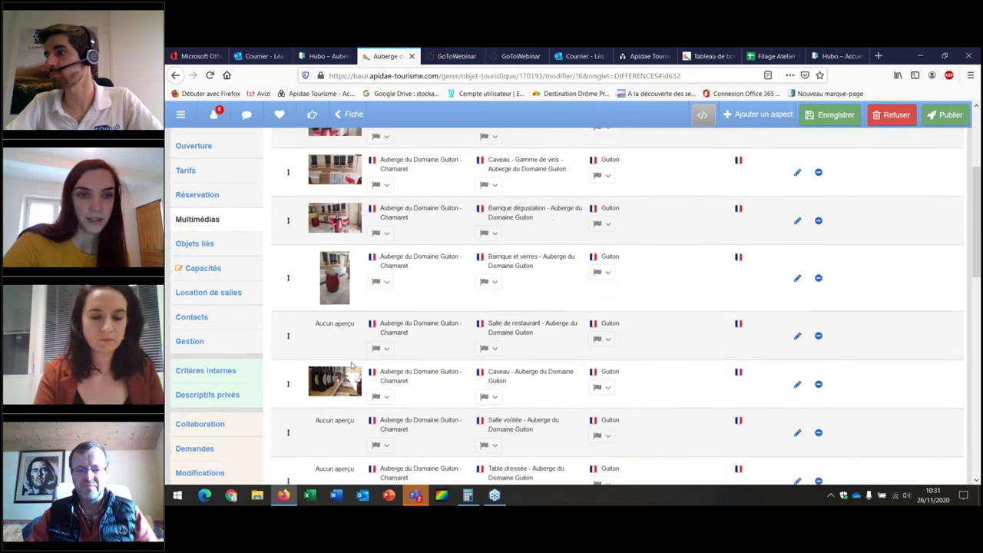
pyautogui.scroll(4, 341, 304)
pyautogui.scroll(3, 340, 305)
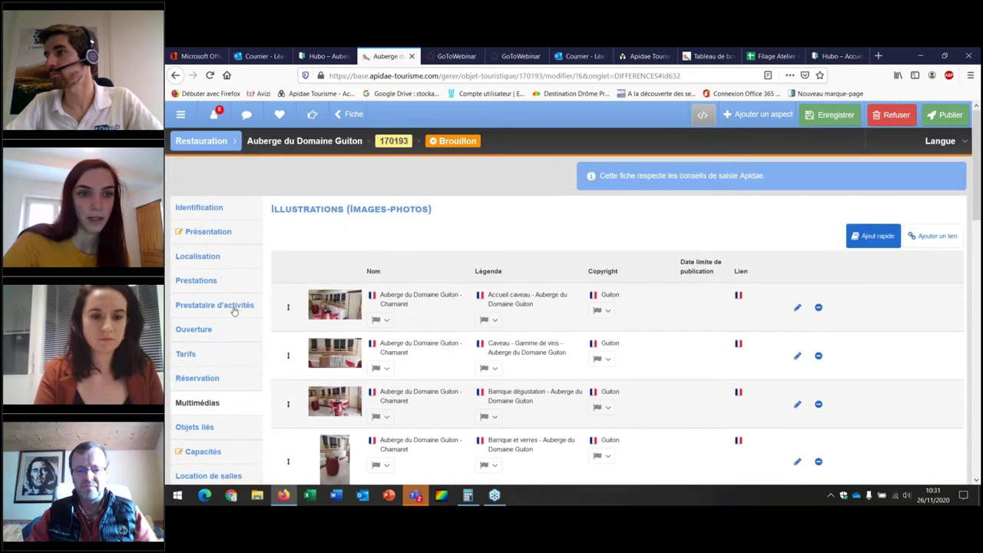
pyautogui.scroll(-1, 256, 307)
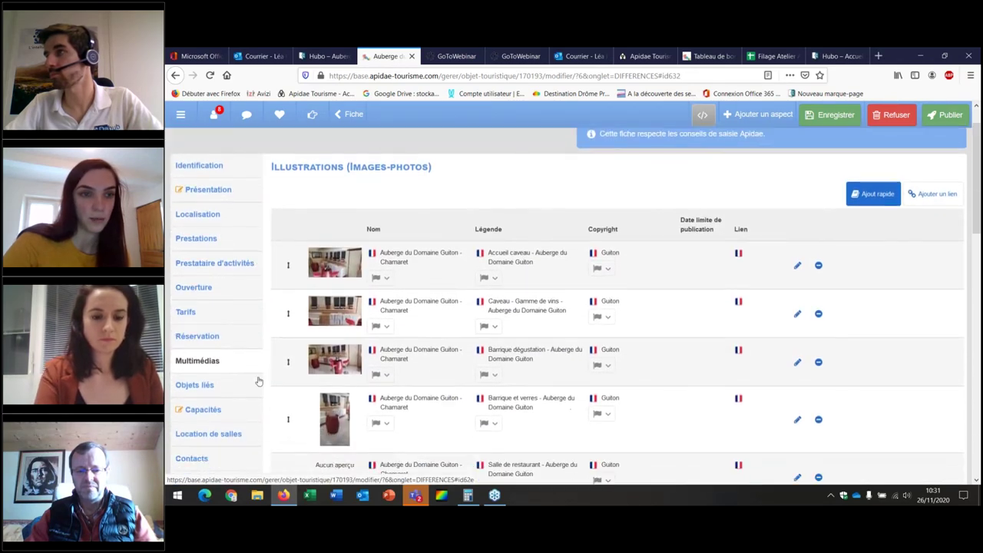
# Check the draft's Capacités section and publish the Auberge du Domaine Guiton record.
pyautogui.click(227, 410)
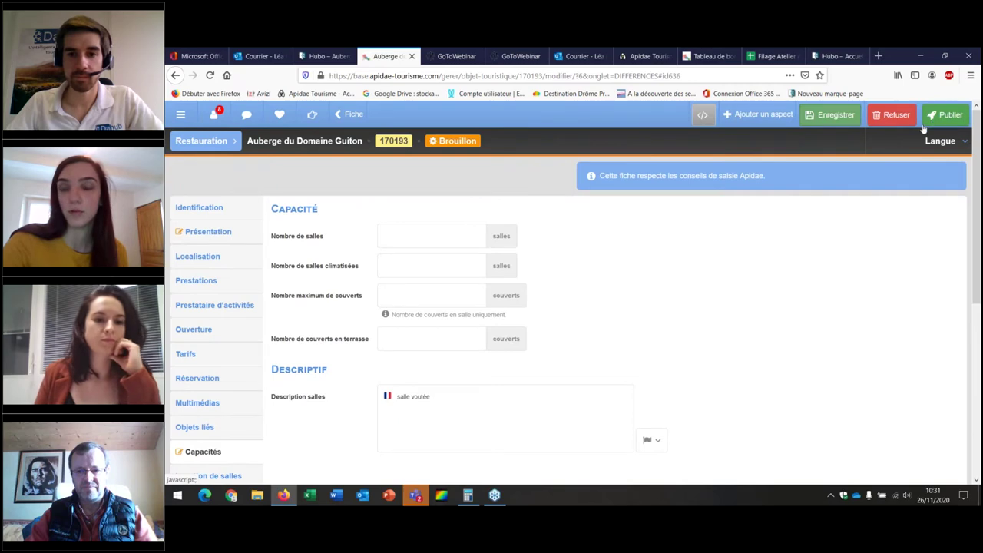
pyautogui.click(950, 114)
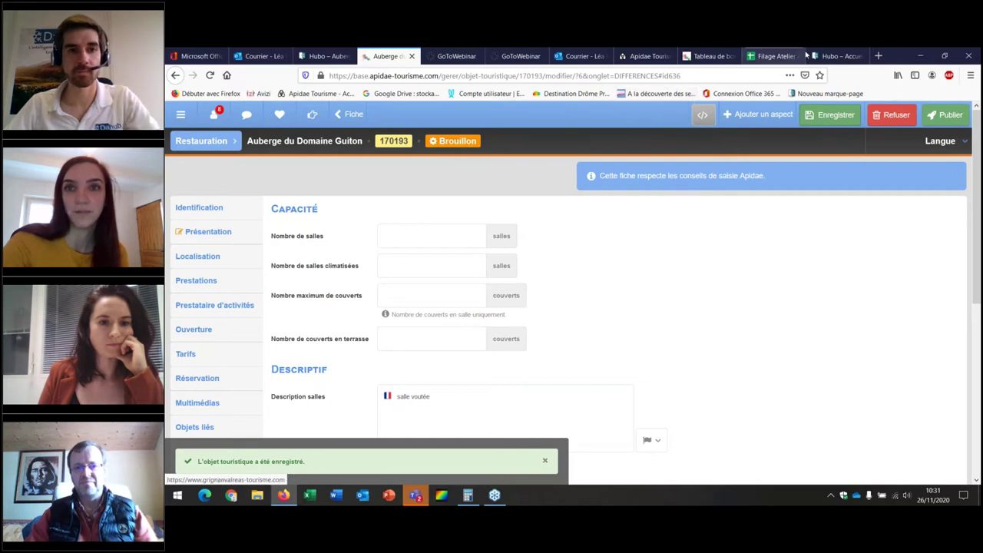
pyautogui.click(495, 496)
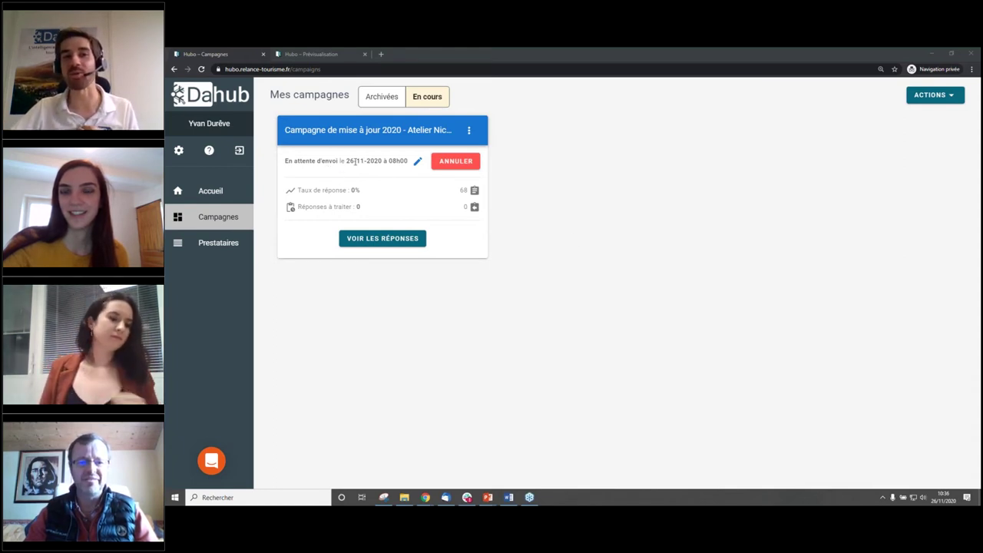
# Open the provider list of the Campagne de mise à jour 2020 - Atelier Nice Restaurants and check the form sending statuses.
pyautogui.doubleClick(463, 190)
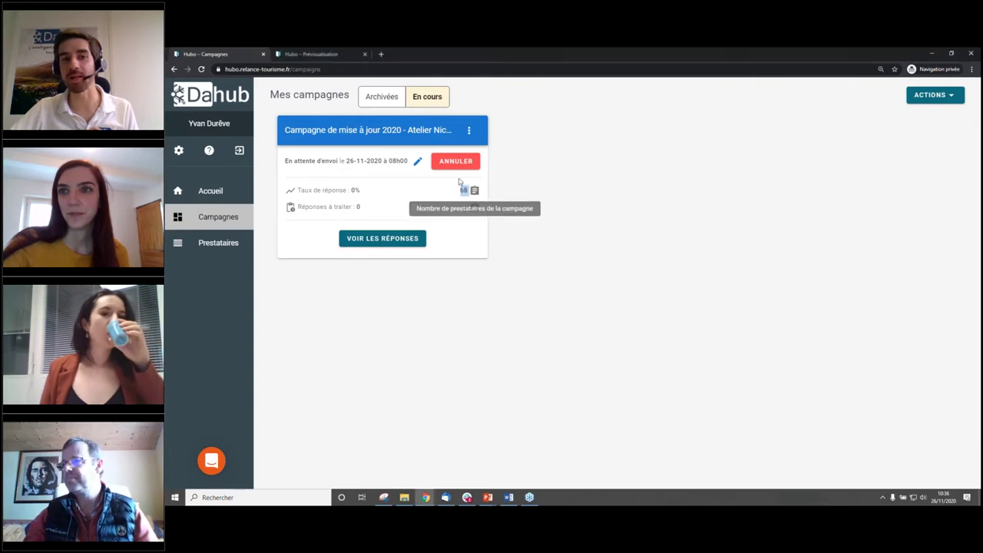
pyautogui.click(470, 132)
pyautogui.click(477, 136)
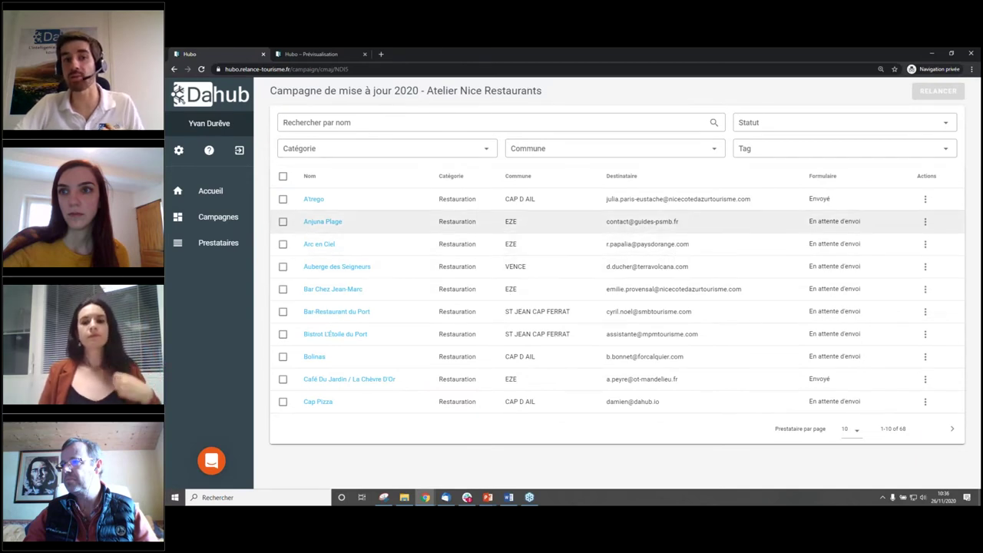
pyautogui.moveTo(432, 90); pyautogui.dragTo(545, 92)
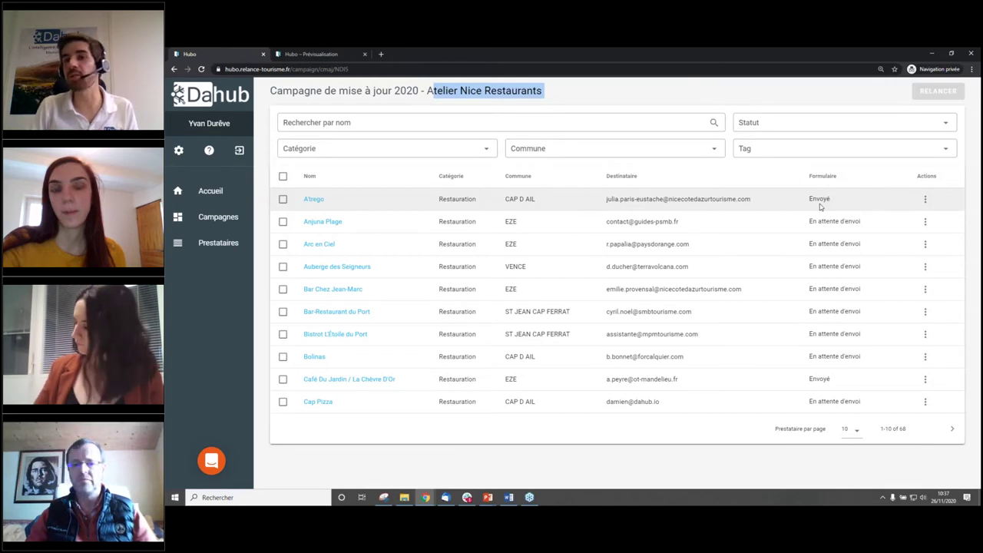
pyautogui.moveTo(831, 220); pyautogui.dragTo(828, 291)
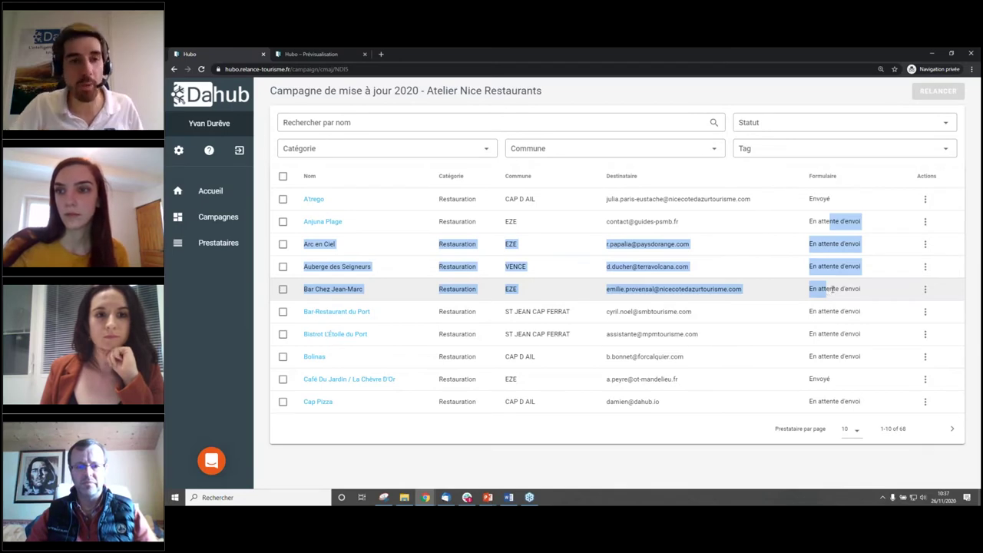
# Switch to the email client and fetch new messages while viewing the Dahub Support & Postmaster folder.
pyautogui.click(450, 498)
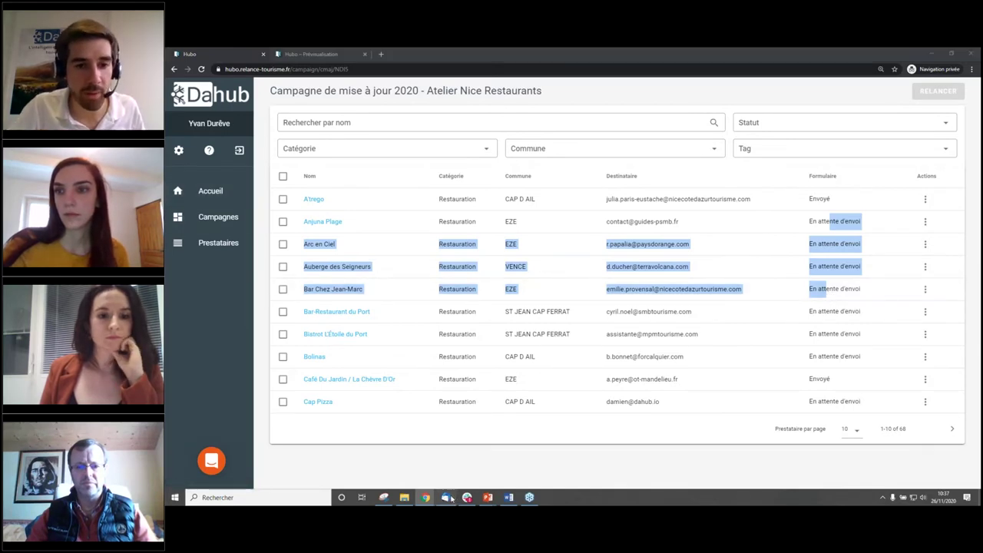
pyautogui.click(193, 53)
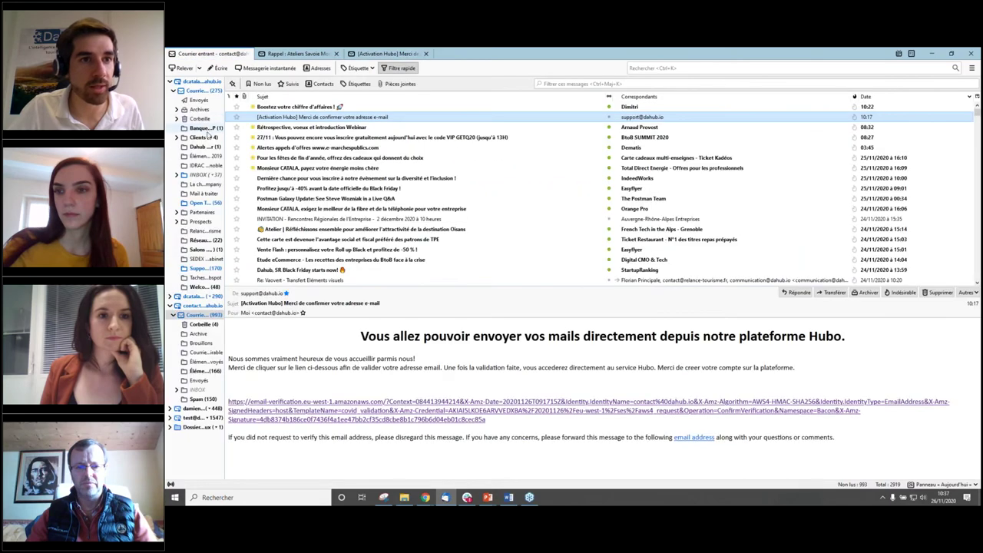
pyautogui.click(203, 147)
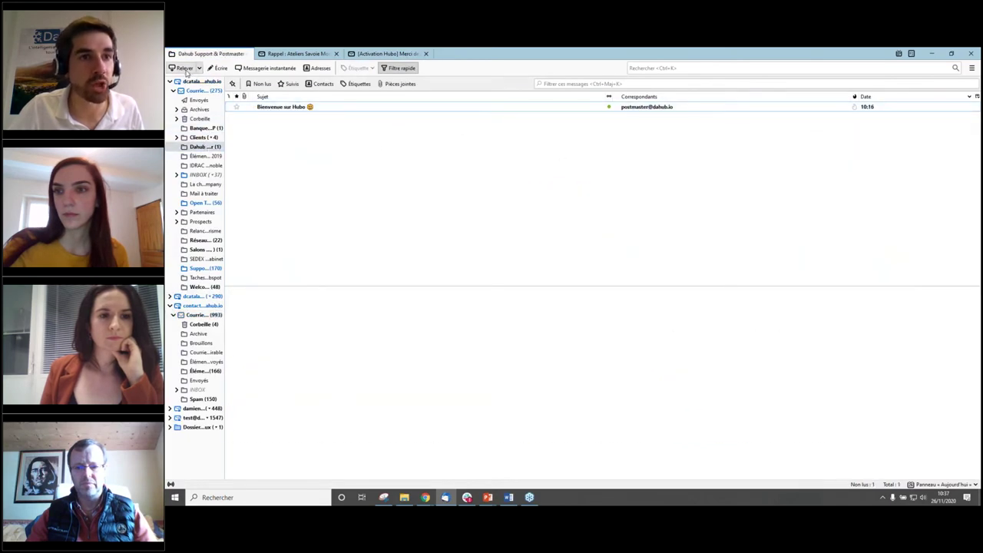
pyautogui.click(185, 68)
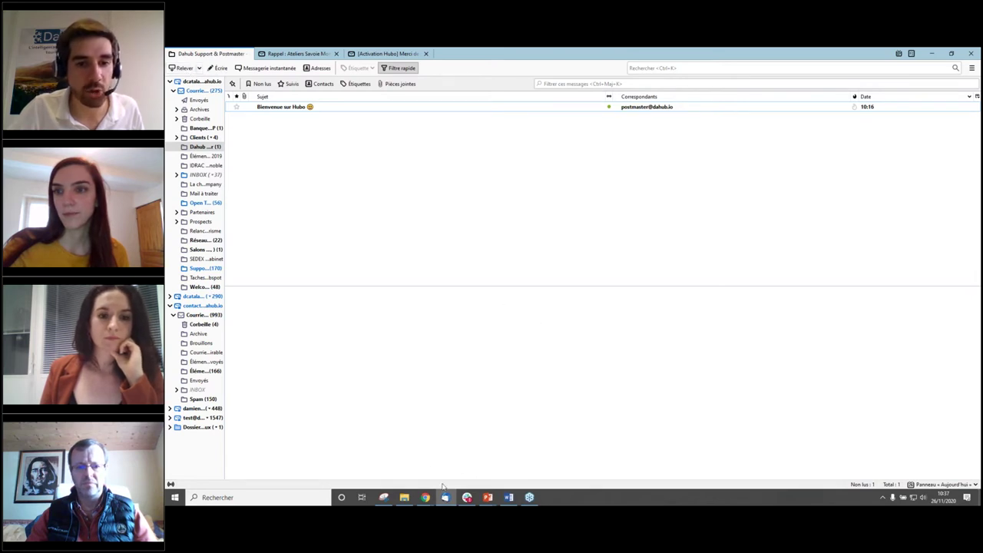
# Switch back to the Hubo campaign in Chrome and set the provider list to 1000 entries per page.
pyautogui.moveTo(424, 497)
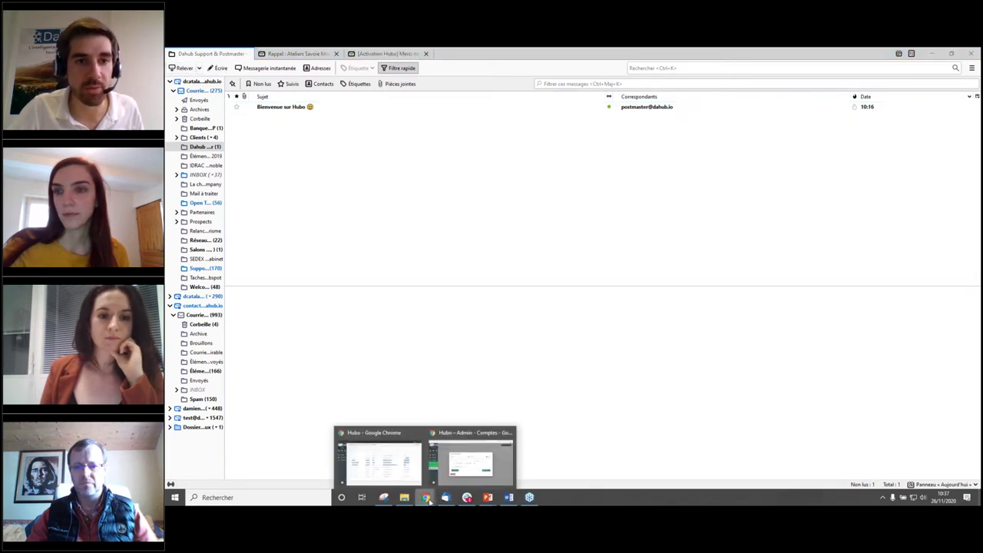
pyautogui.click(407, 467)
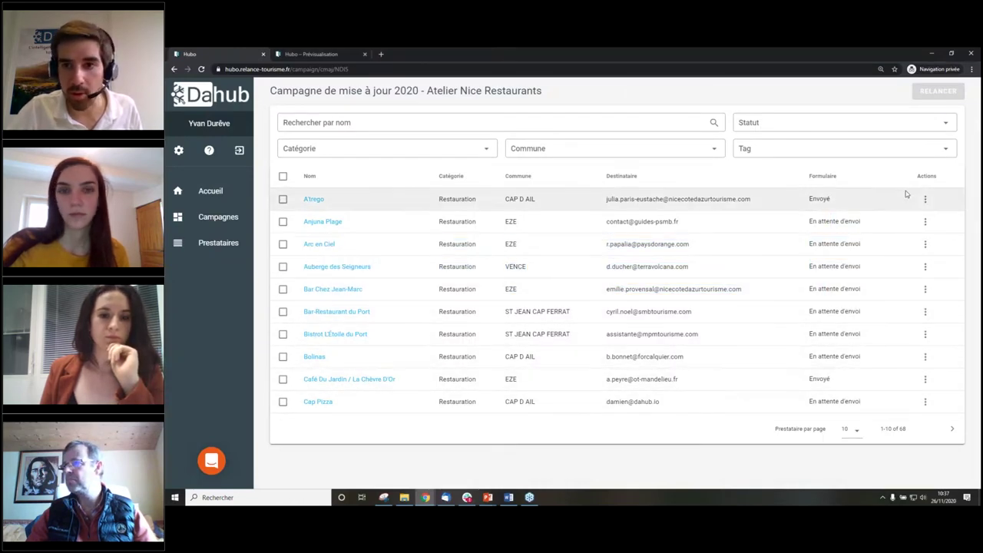
pyautogui.click(851, 428)
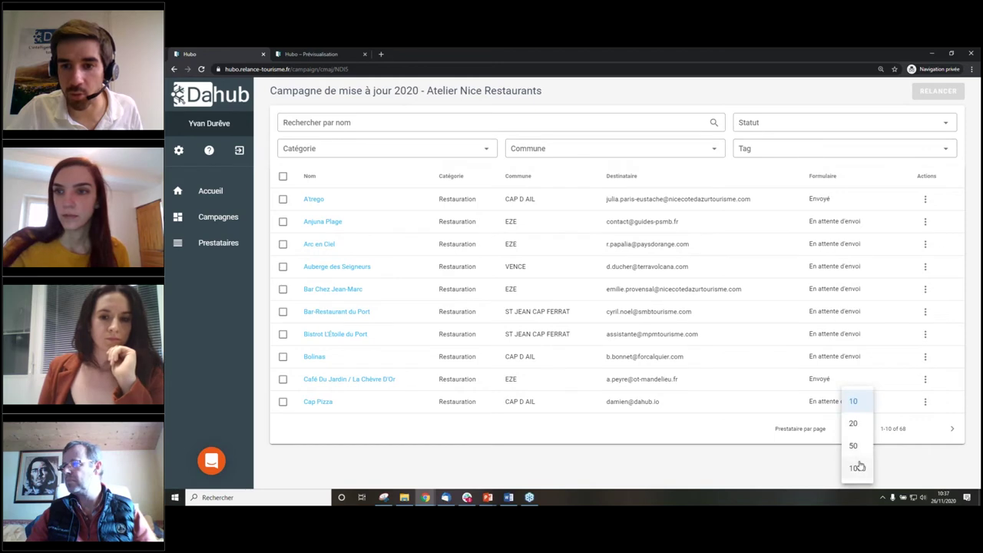
pyautogui.click(856, 467)
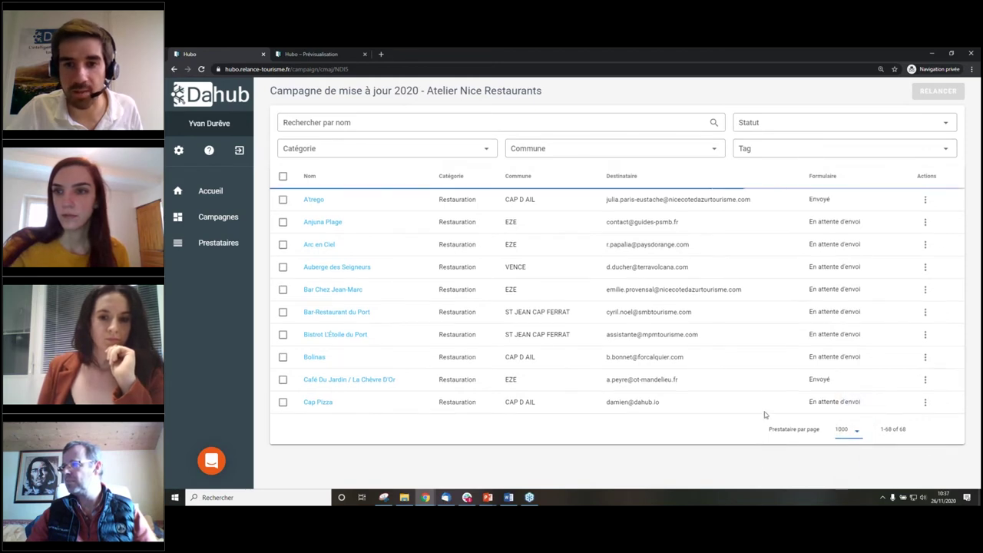
# Find K'Fé Malté in the campaign's provider list and view its update form.
pyautogui.scroll(-3, 771, 365)
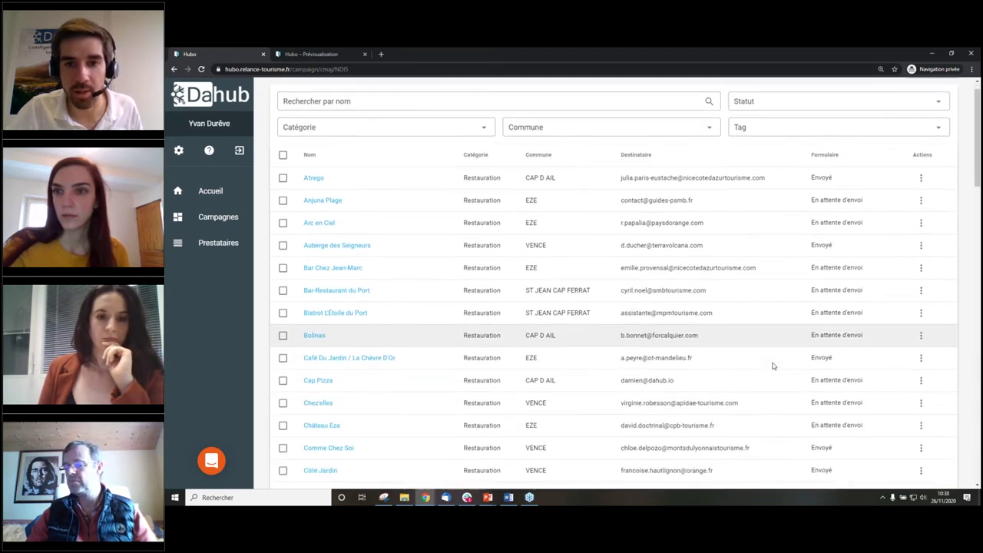
pyautogui.scroll(-2, 771, 365)
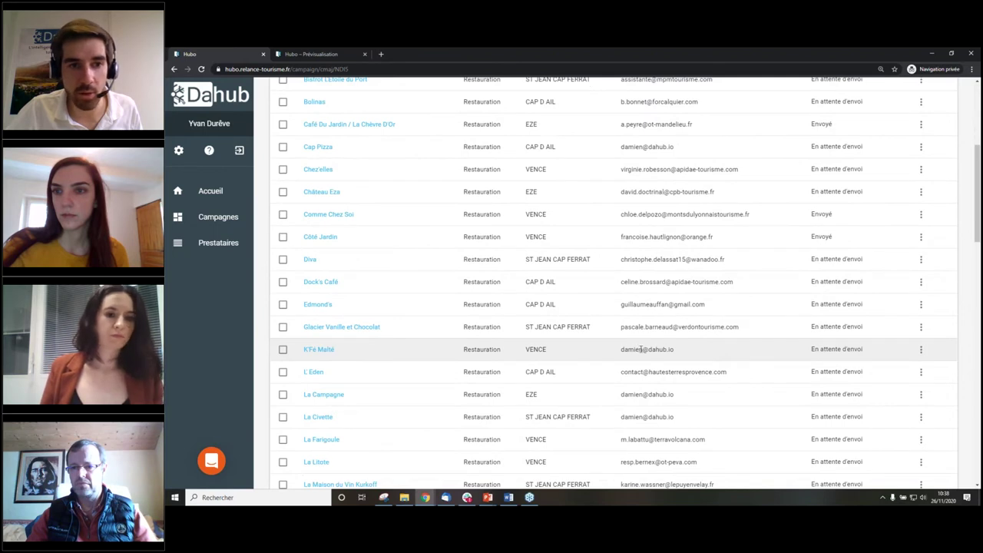
pyautogui.click(921, 349)
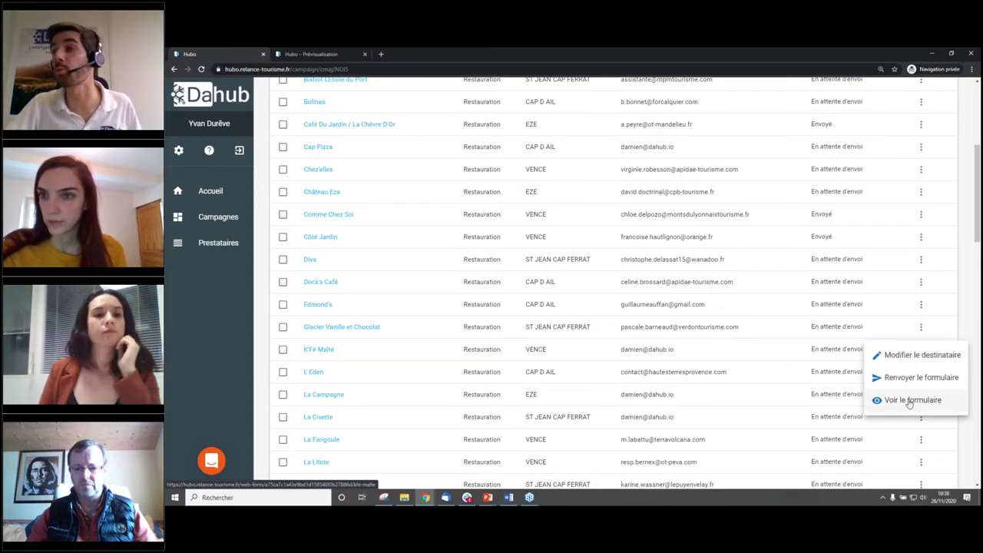
pyautogui.click(910, 401)
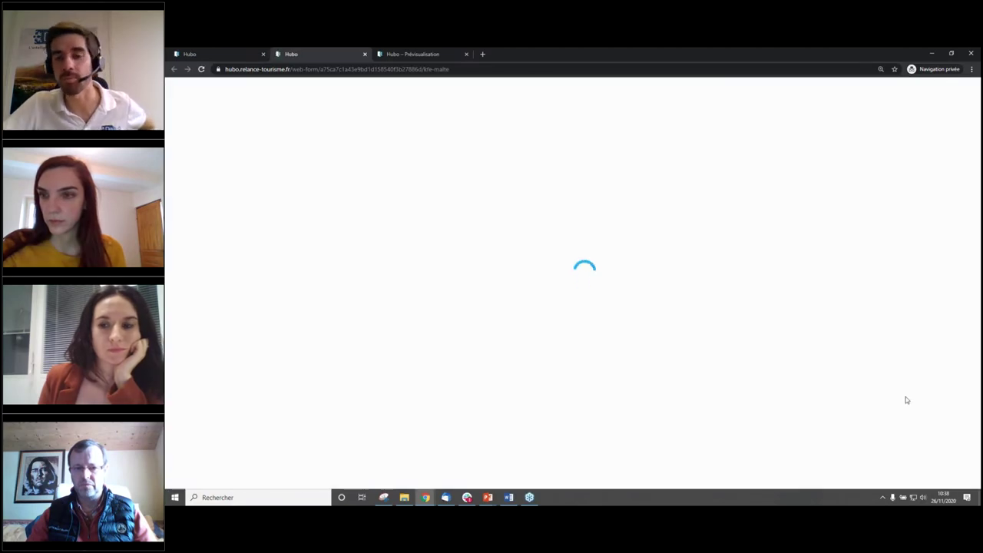
# Review the K'Fé Malté form's contact details, Vos multimédias section, and short and long descriptions.
pyautogui.scroll(-3, 603, 284)
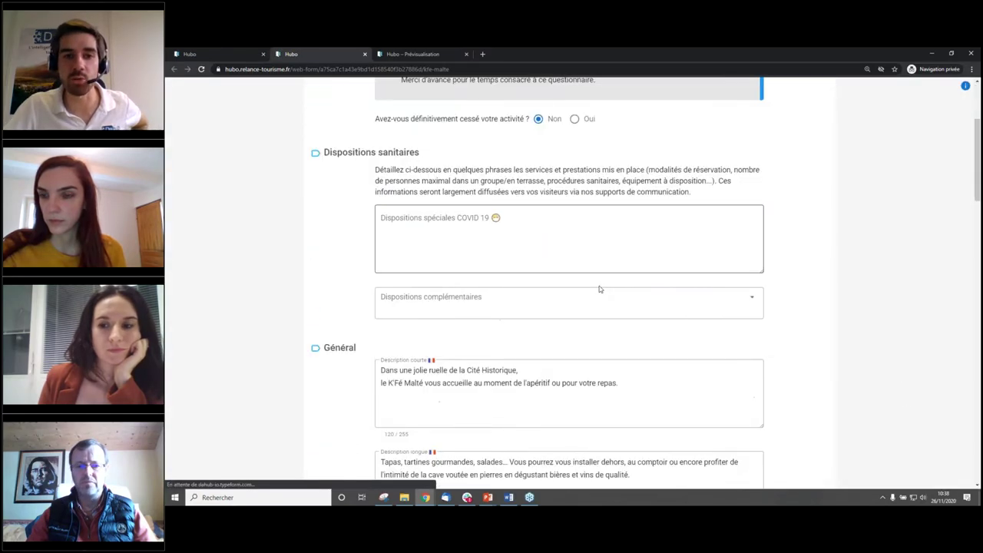
pyautogui.scroll(-6, 600, 289)
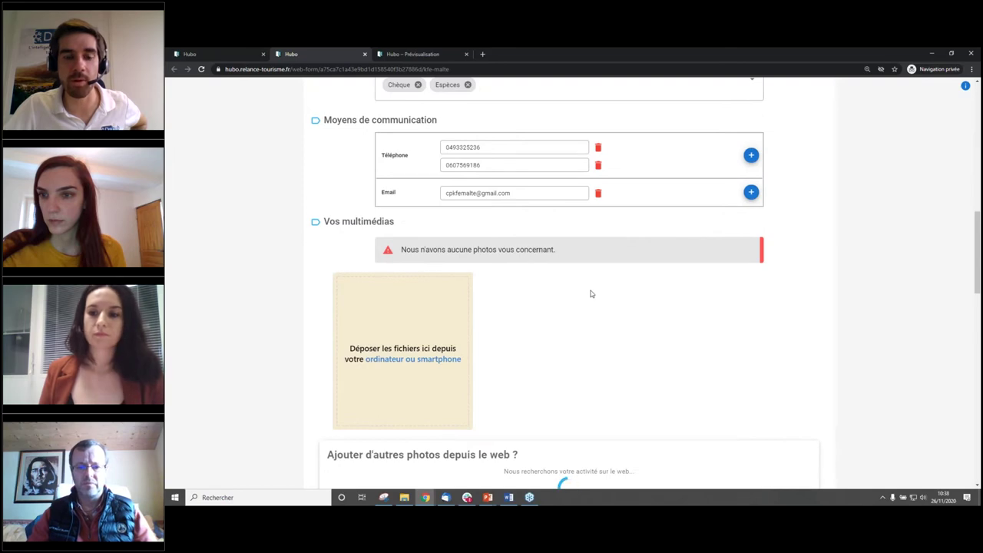
pyautogui.scroll(-1, 591, 294)
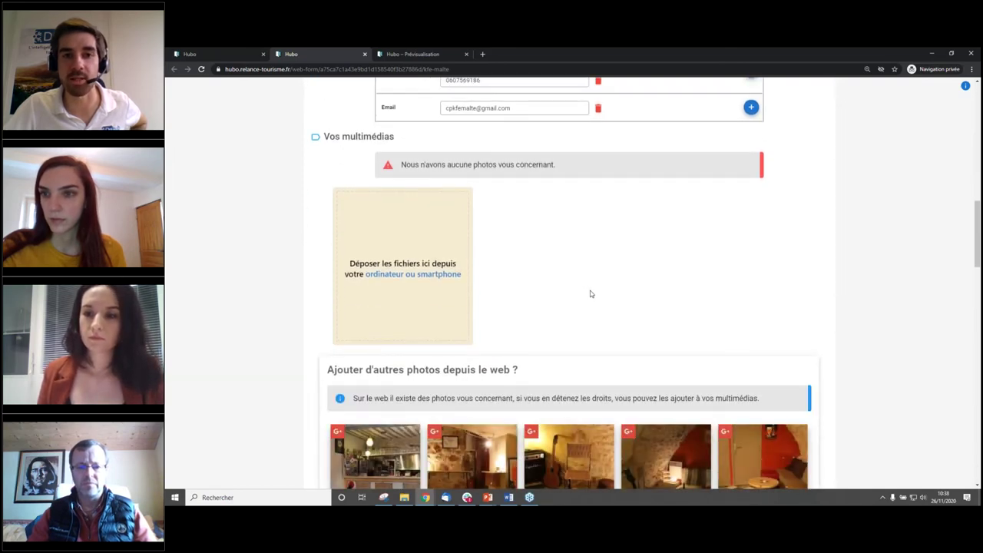
pyautogui.scroll(-2, 590, 293)
pyautogui.scroll(2, 588, 289)
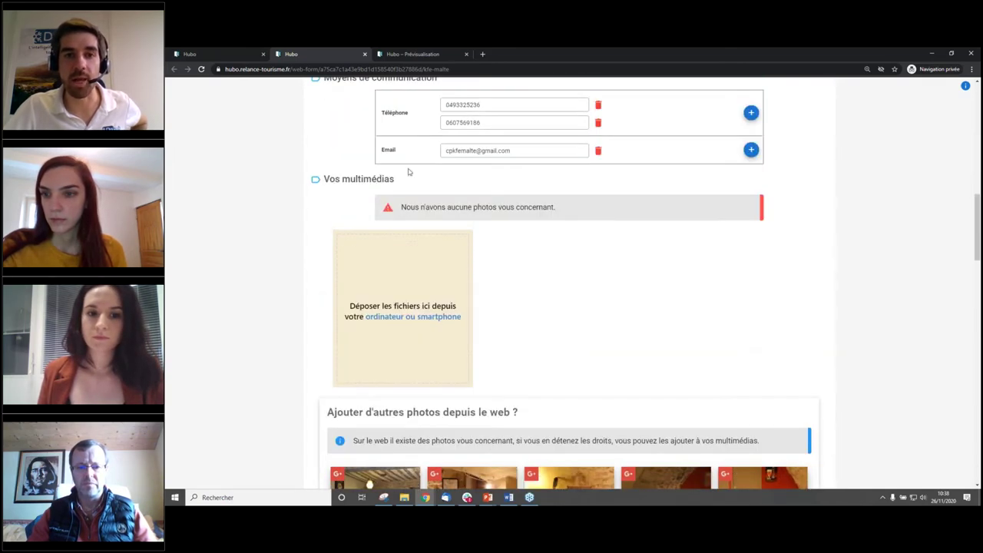
pyautogui.moveTo(330, 179); pyautogui.dragTo(410, 184)
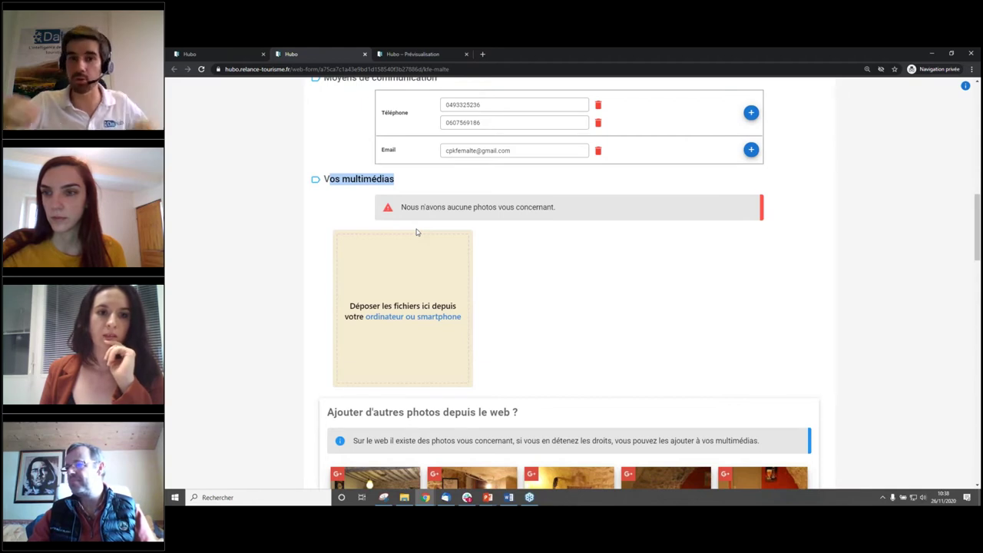
pyautogui.scroll(5, 417, 232)
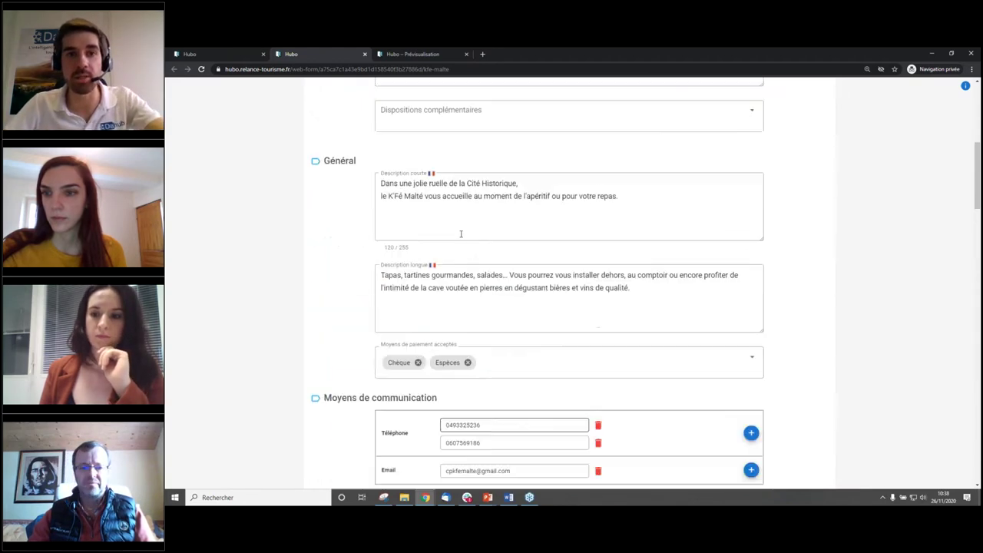
pyautogui.moveTo(441, 333); pyautogui.dragTo(527, 350)
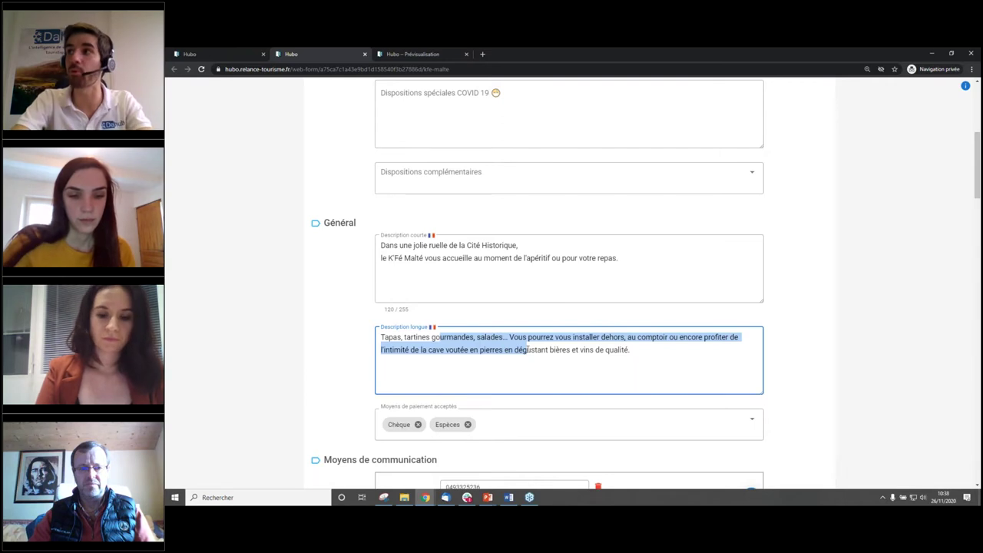
# Examine the Vos multimédias notice and the photos offered under Ajouter d'autres photos depuis le web.
pyautogui.scroll(-6, 549, 353)
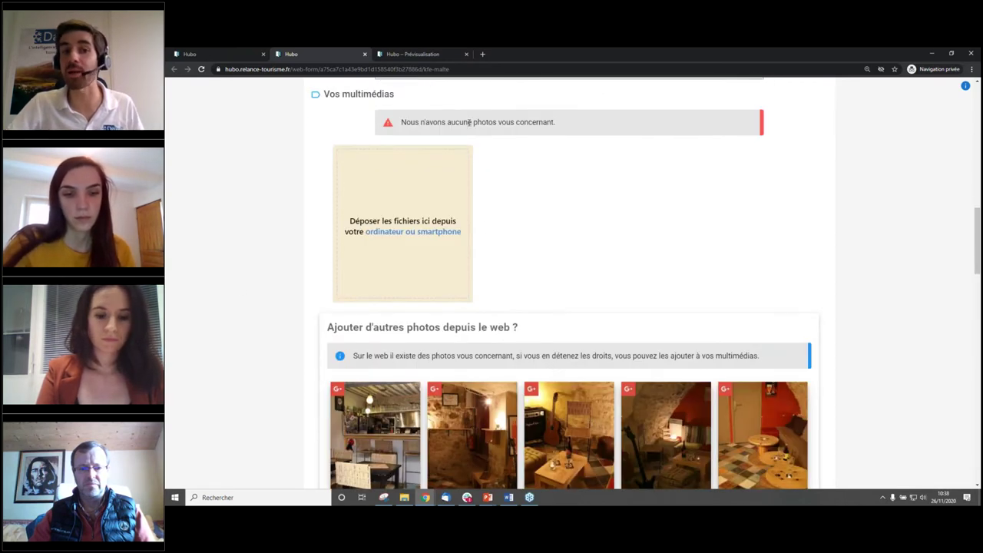
pyautogui.moveTo(414, 131); pyautogui.dragTo(556, 123)
pyautogui.click(572, 188)
pyautogui.scroll(-4, 572, 188)
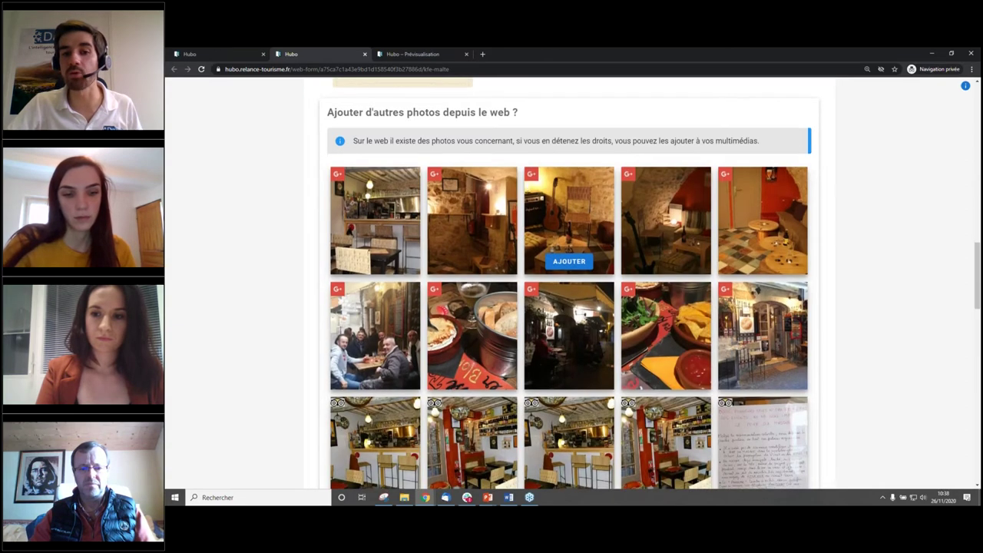
pyautogui.scroll(-1, 569, 230)
pyautogui.scroll(3, 552, 176)
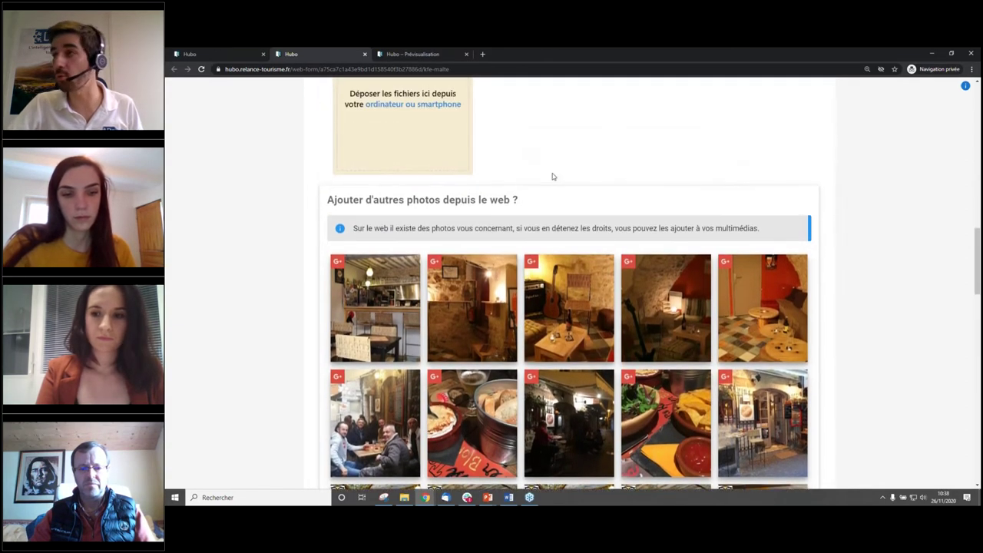
pyautogui.scroll(-1, 551, 176)
pyautogui.moveTo(328, 157); pyautogui.dragTo(442, 158)
pyautogui.scroll(2, 522, 246)
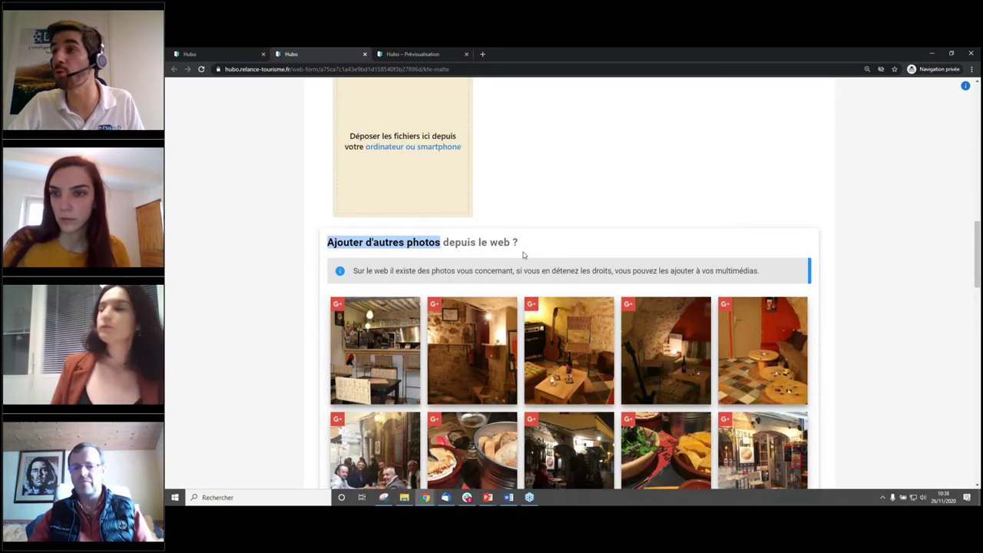
pyautogui.scroll(3, 526, 249)
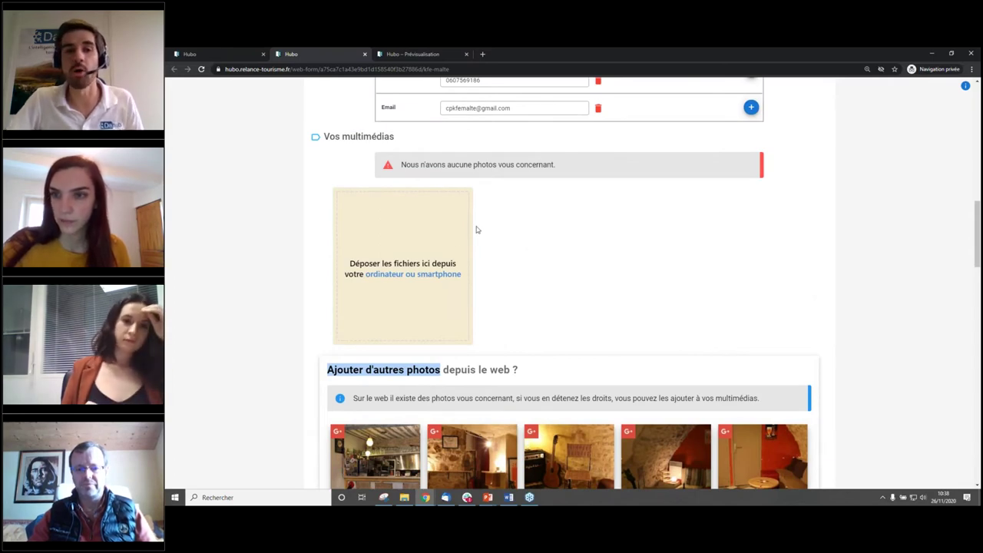
# Upload Team Dahub Summer 2019 low.jpg from the Team Dahub > Equipe actuelle folder to the form's Vos multimédias section.
pyautogui.click(425, 279)
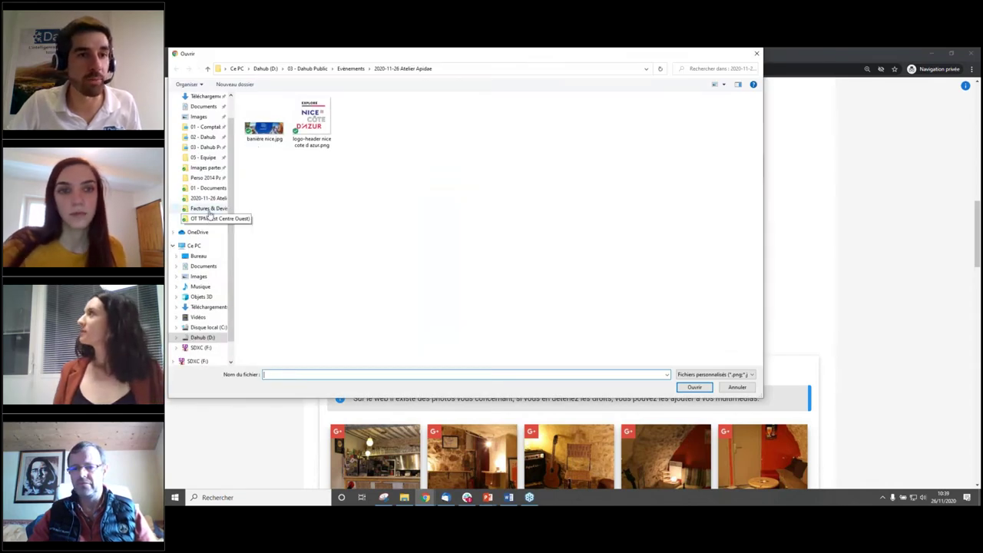
pyautogui.click(198, 157)
pyautogui.click(202, 146)
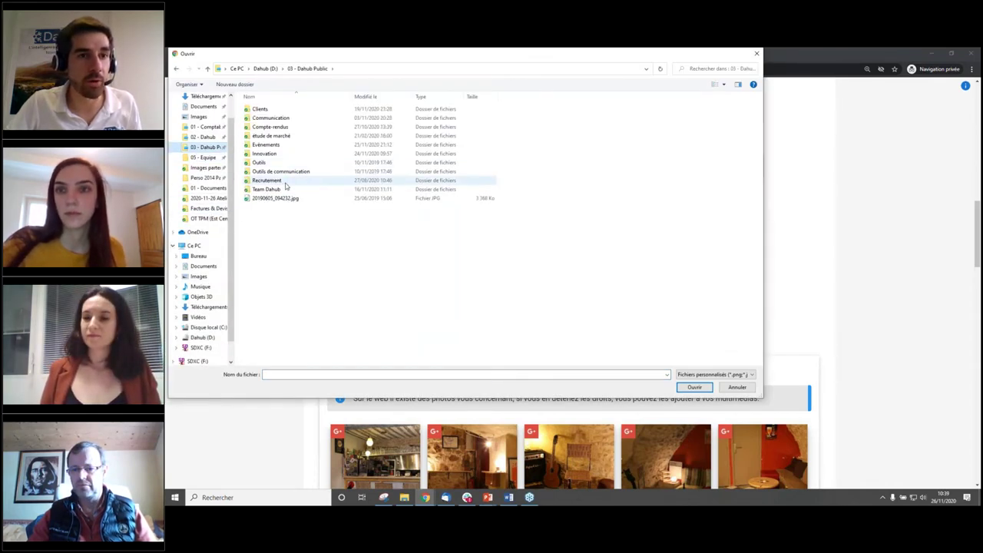
pyautogui.doubleClick(279, 188)
pyautogui.doubleClick(265, 118)
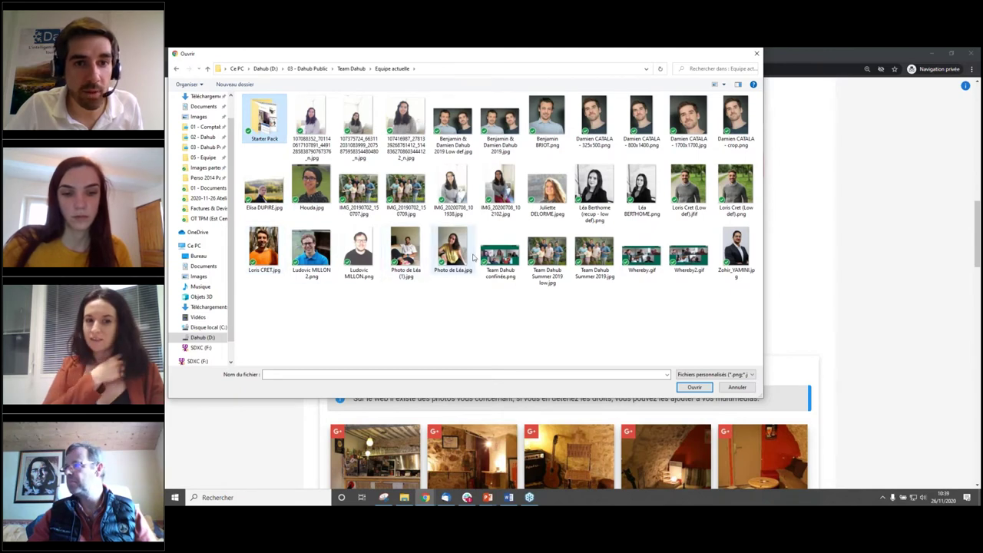
pyautogui.doubleClick(547, 253)
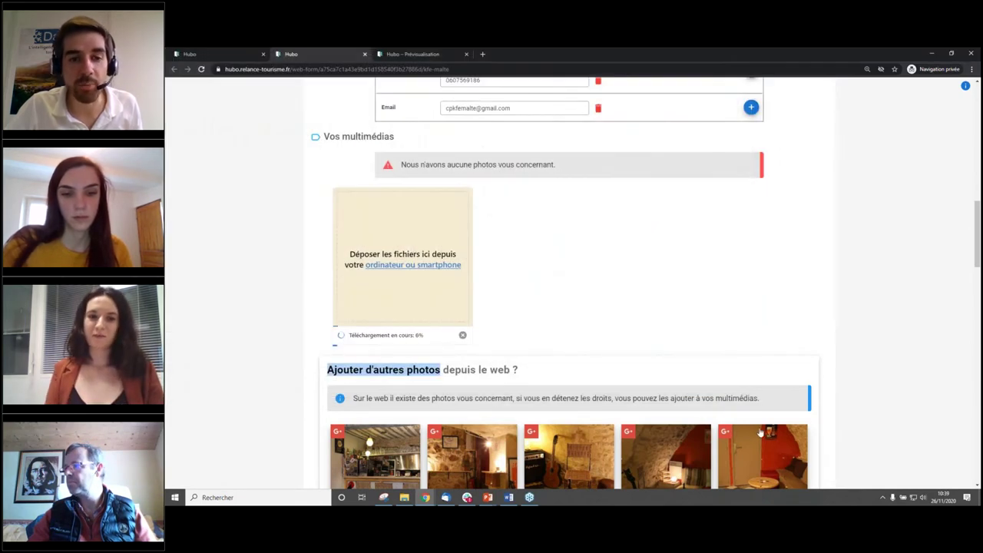